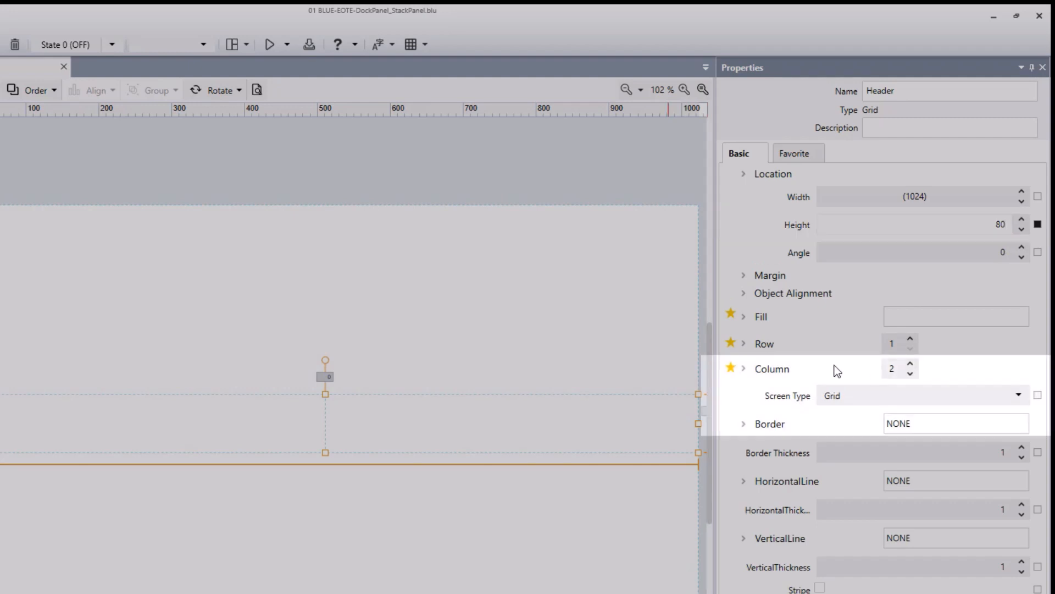
# Step: Set the width of the Header grid's first column to 2*
pyautogui.click(743, 369)
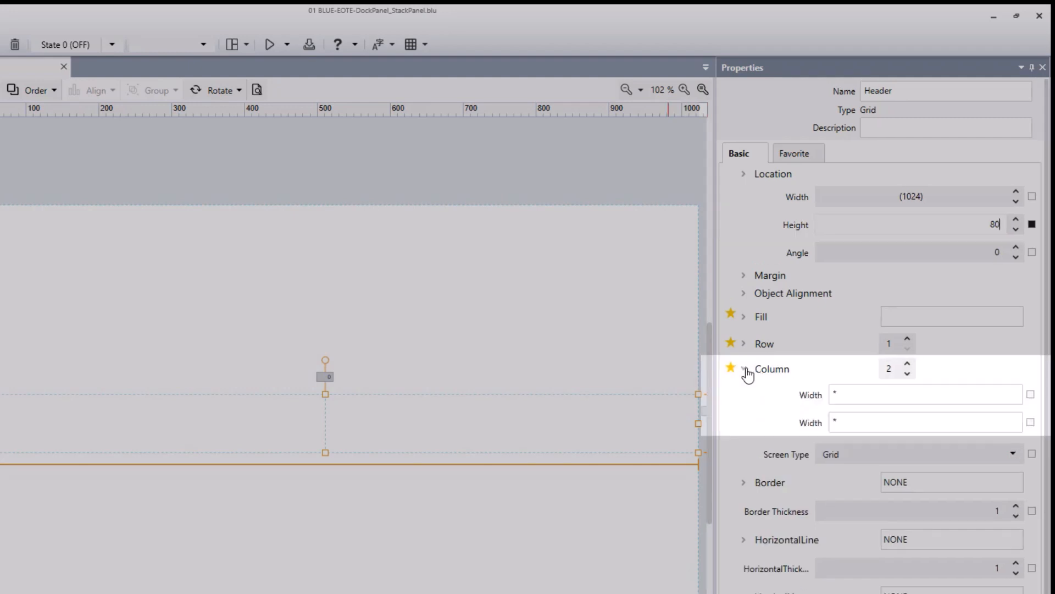
pyautogui.click(834, 391)
pyautogui.write('2')
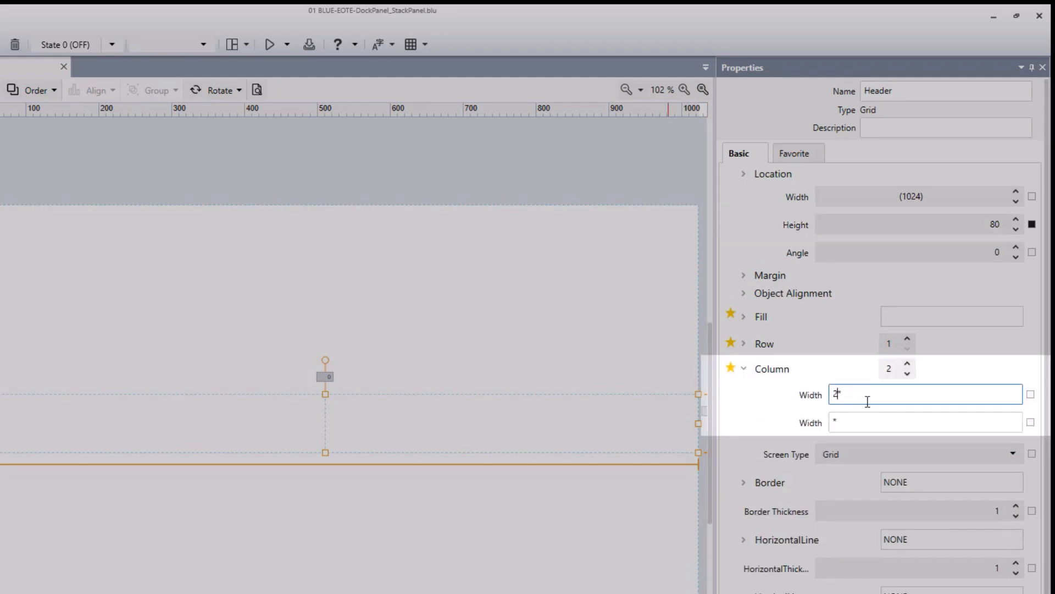
pyautogui.click(863, 418)
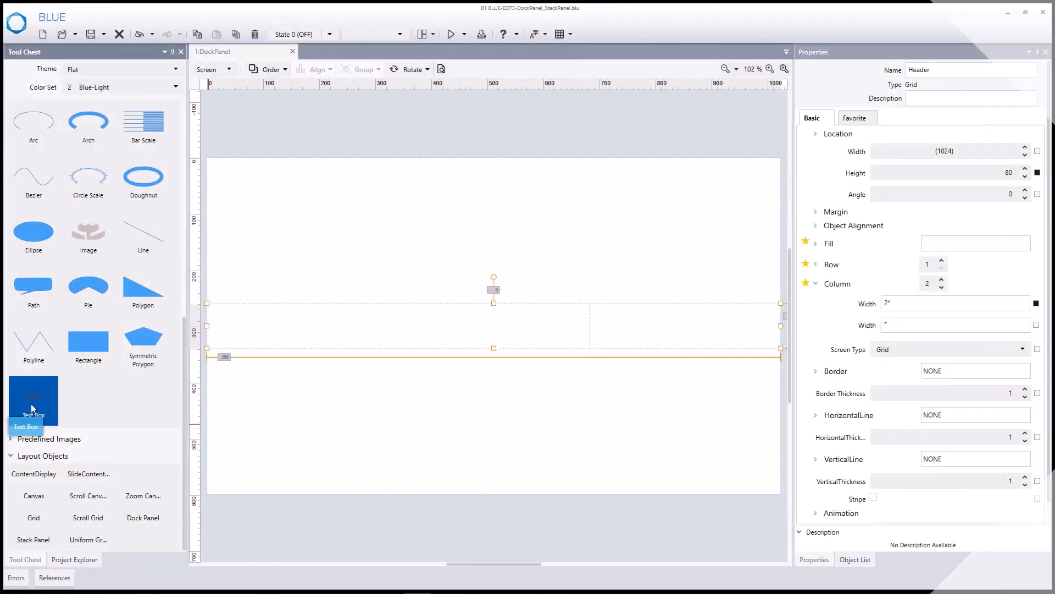
# Step: Fill the header's first column with a size 32 text box reading "Demonstration" and its second column with a size 20 Date/Time Display
pyautogui.moveTo(31, 404); pyautogui.dragTo(363, 333)
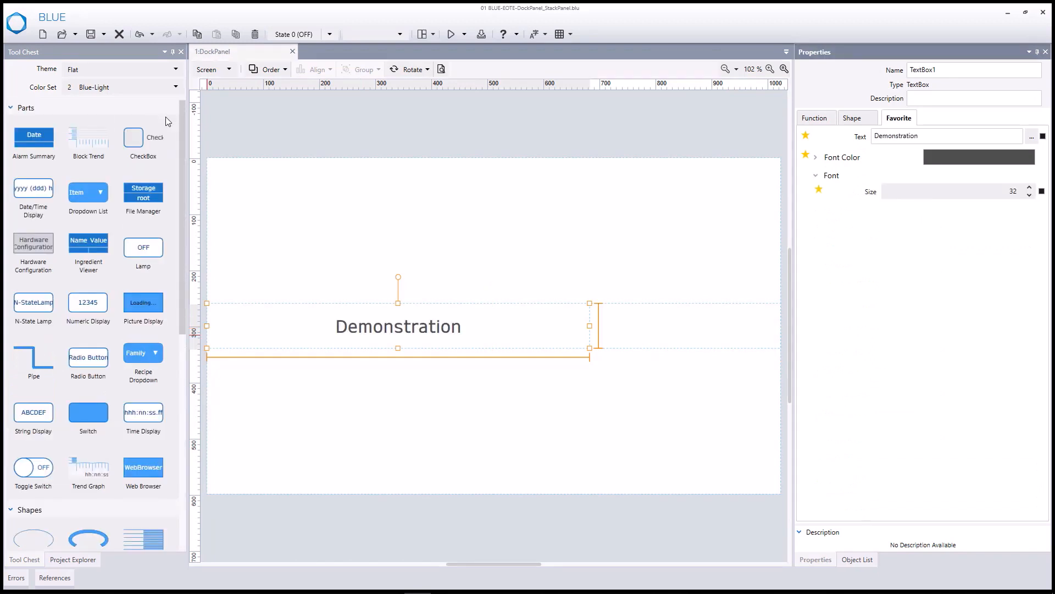
pyautogui.click(687, 335)
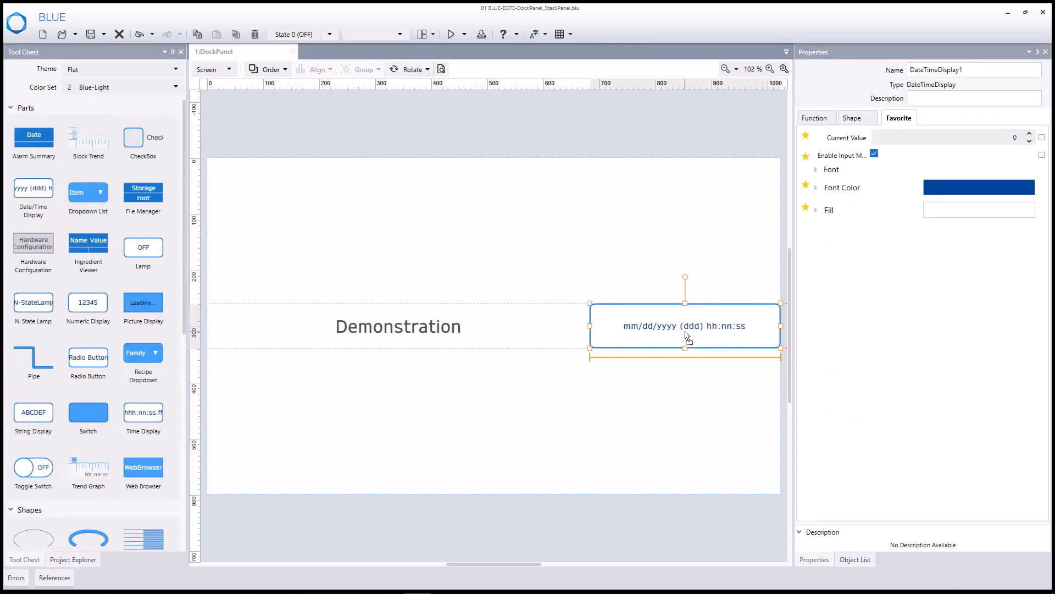
# Step: Add a Stack Panel layout object to the dock panel, outside the header
pyautogui.scroll(-10, 116, 517)
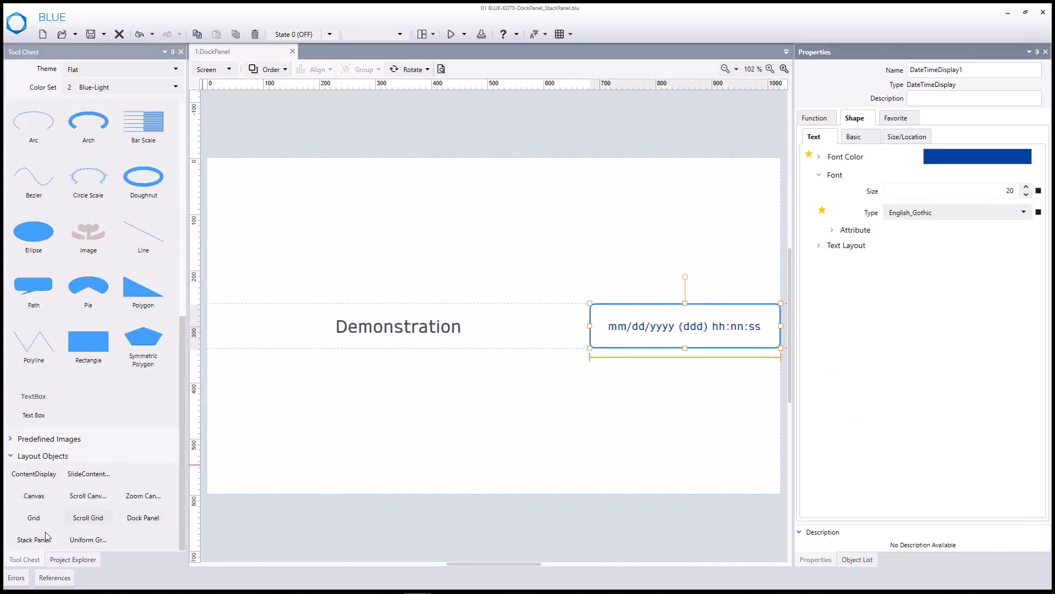
pyautogui.moveTo(28, 538); pyautogui.dragTo(504, 418)
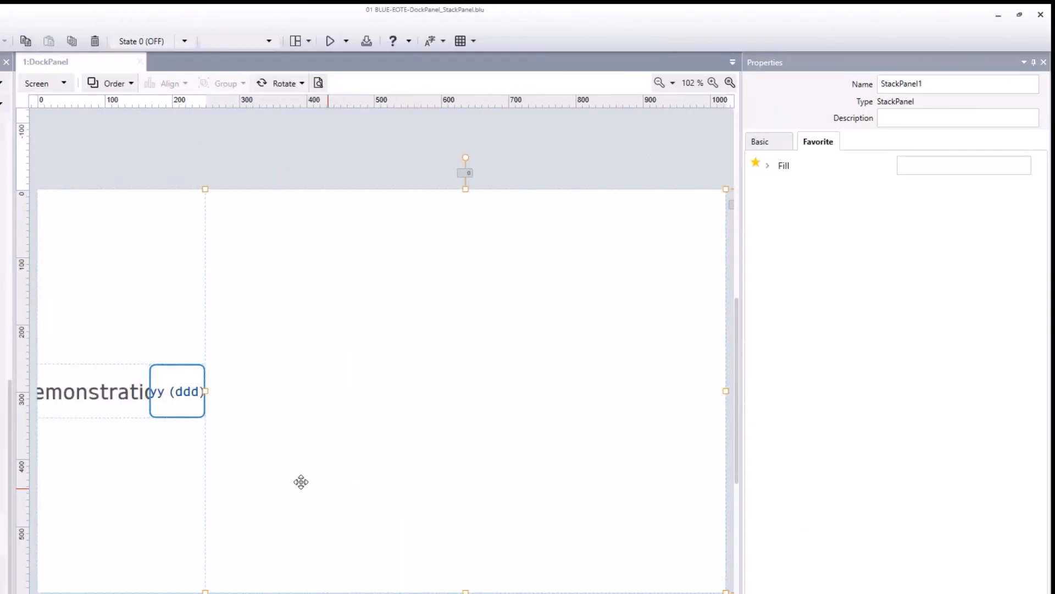
# Step: Set the Header grid's Dock location to Top
pyautogui.click(97, 404)
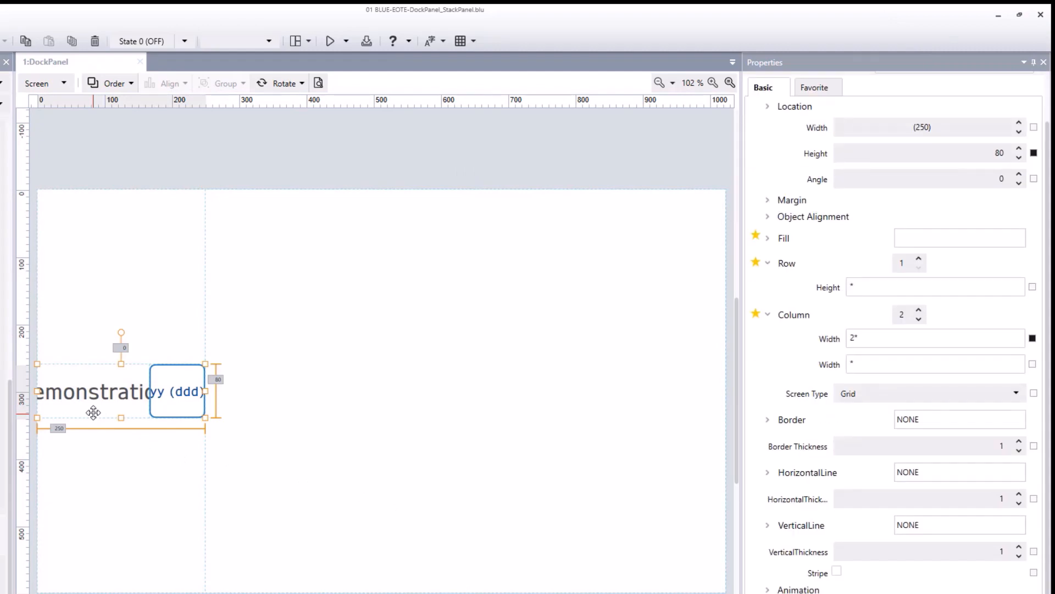
pyautogui.scroll(2, 774, 113)
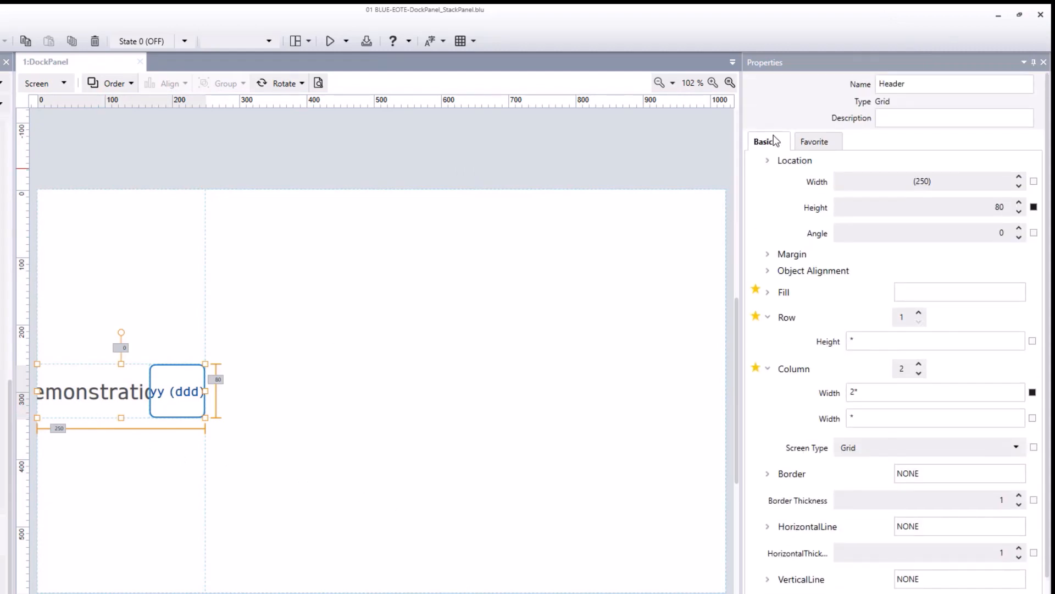
pyautogui.click(769, 161)
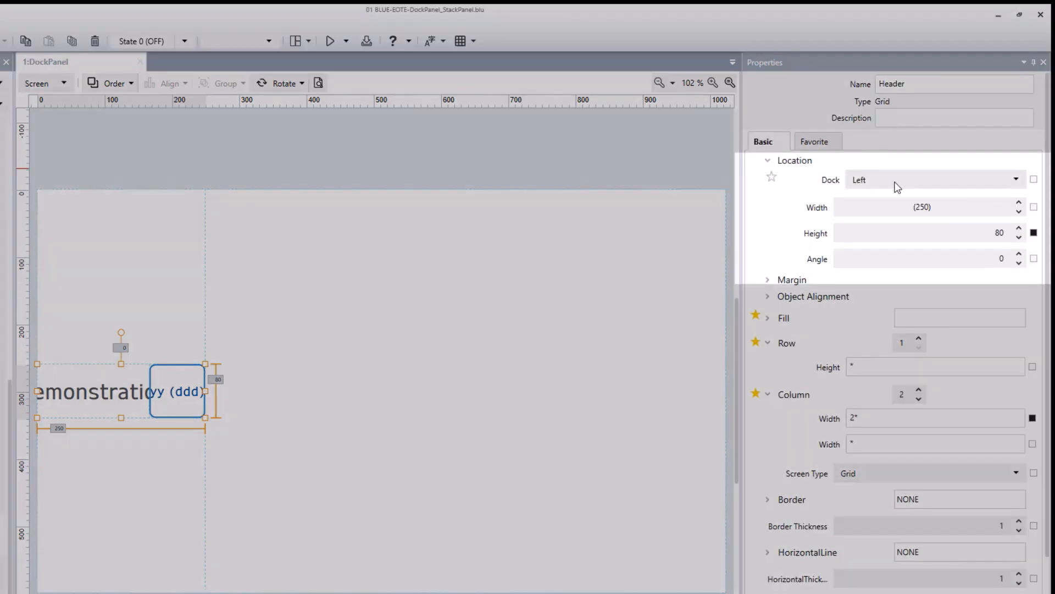
pyautogui.click(896, 184)
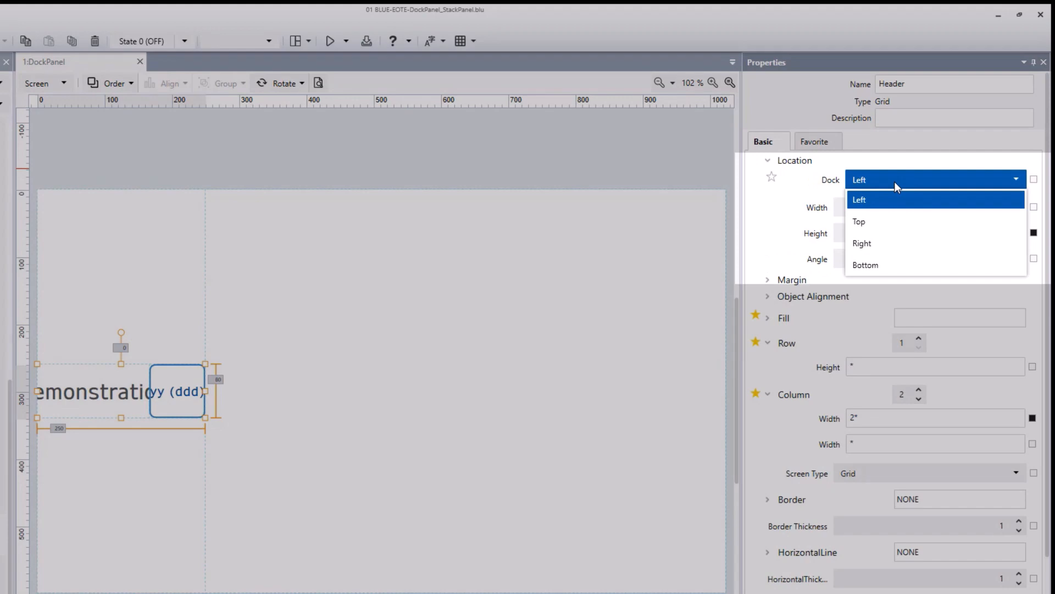
pyautogui.click(890, 222)
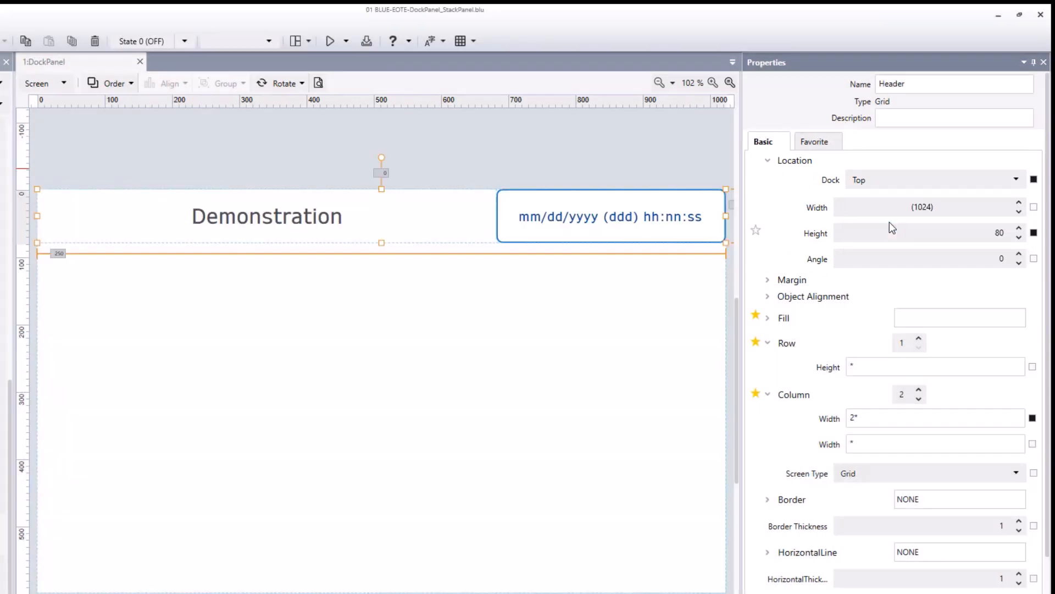
# Step: Rename the stack panel below the header as StackPanel and set its width to 200
pyautogui.click(670, 359)
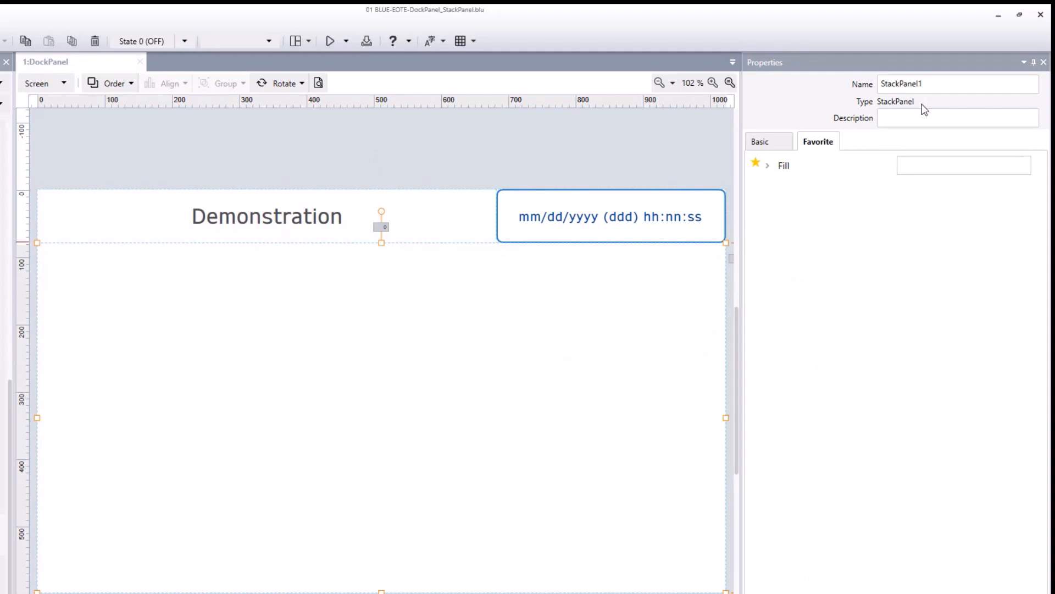
pyautogui.click(939, 86)
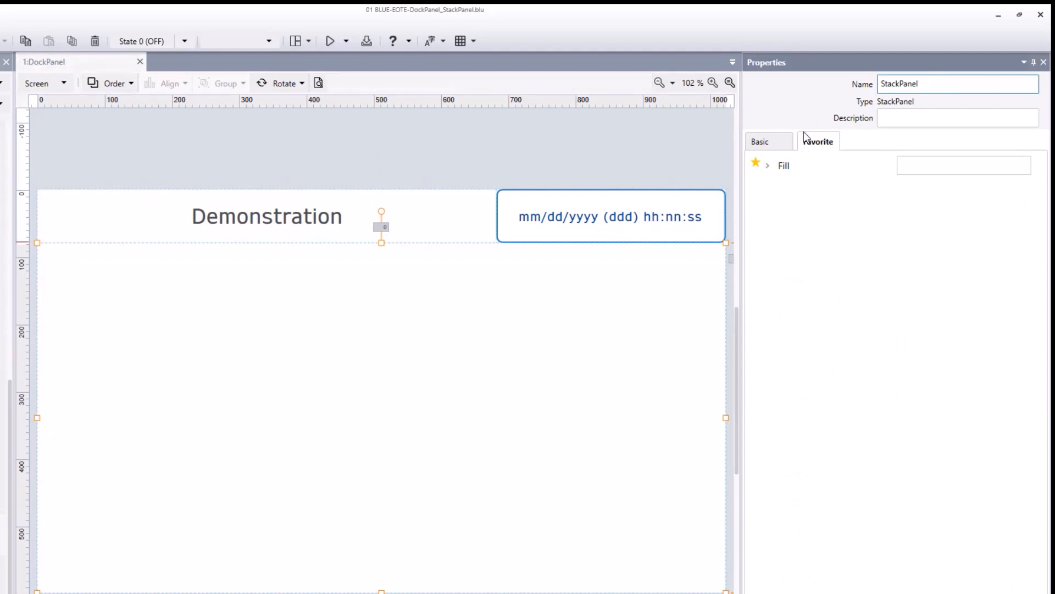
pyautogui.click(770, 143)
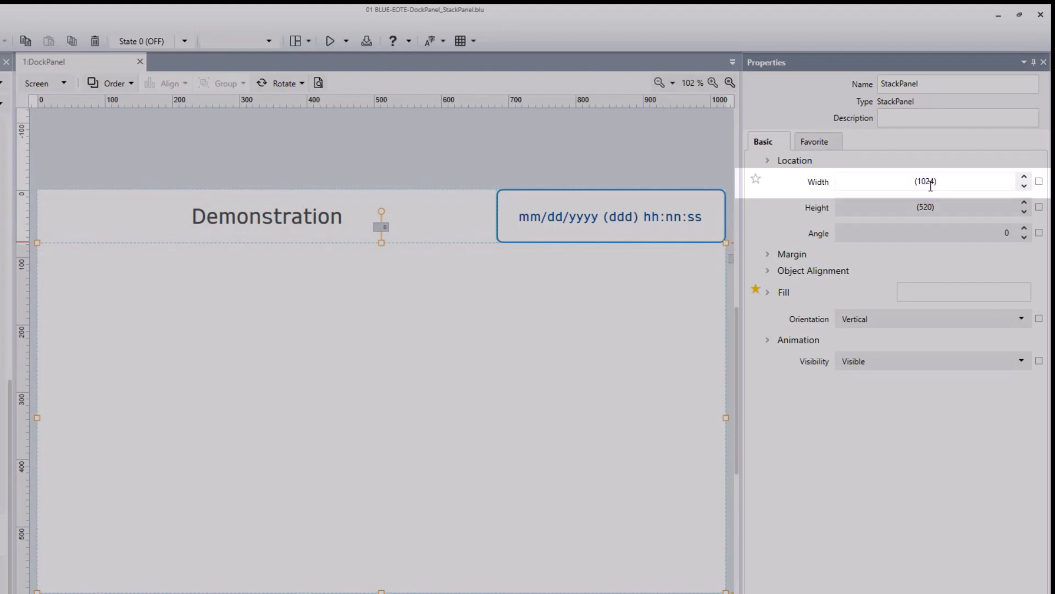
pyautogui.click(928, 181)
pyautogui.write('200')
pyautogui.press('Return')
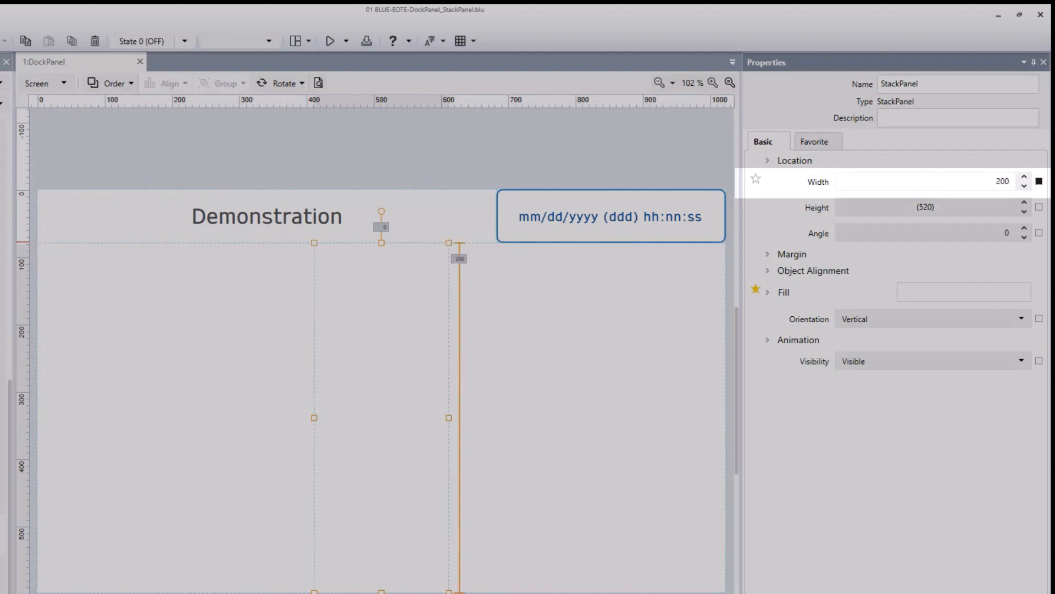
# Step: Set the stack panel's Dock location to Right
pyautogui.click(769, 162)
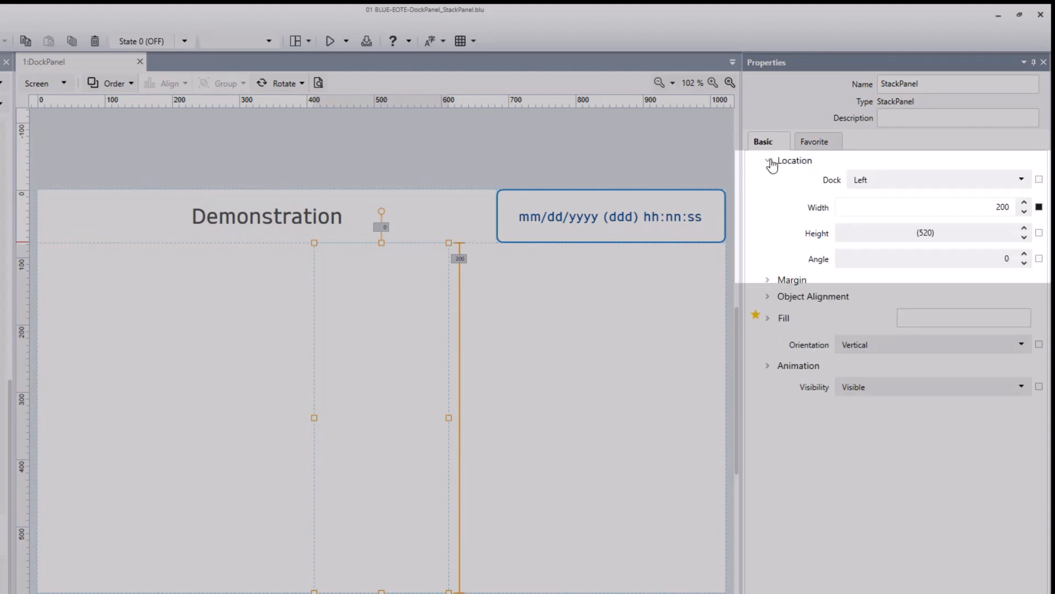
pyautogui.click(912, 187)
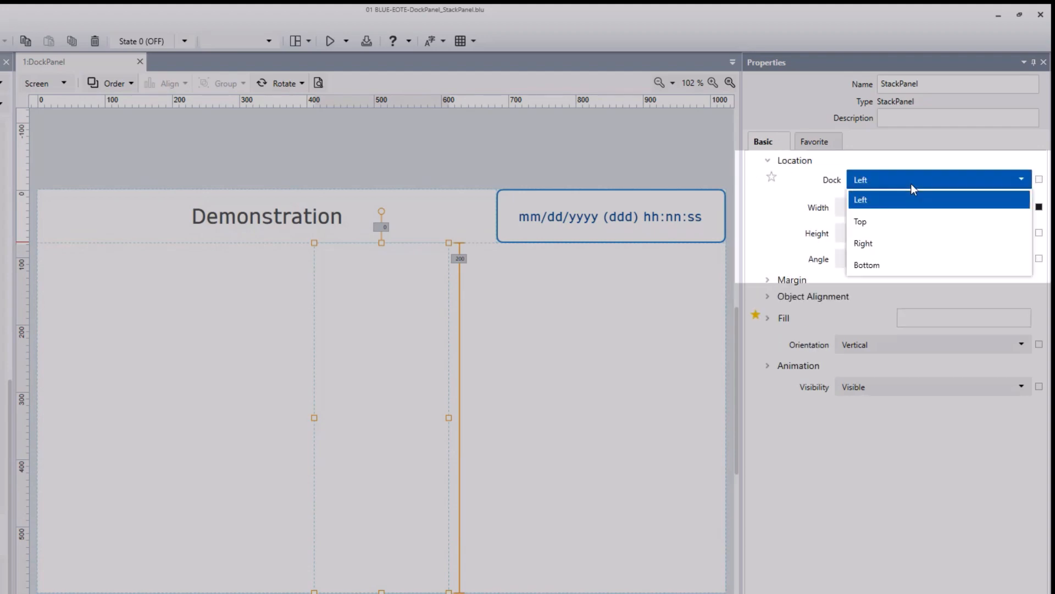
pyautogui.click(894, 247)
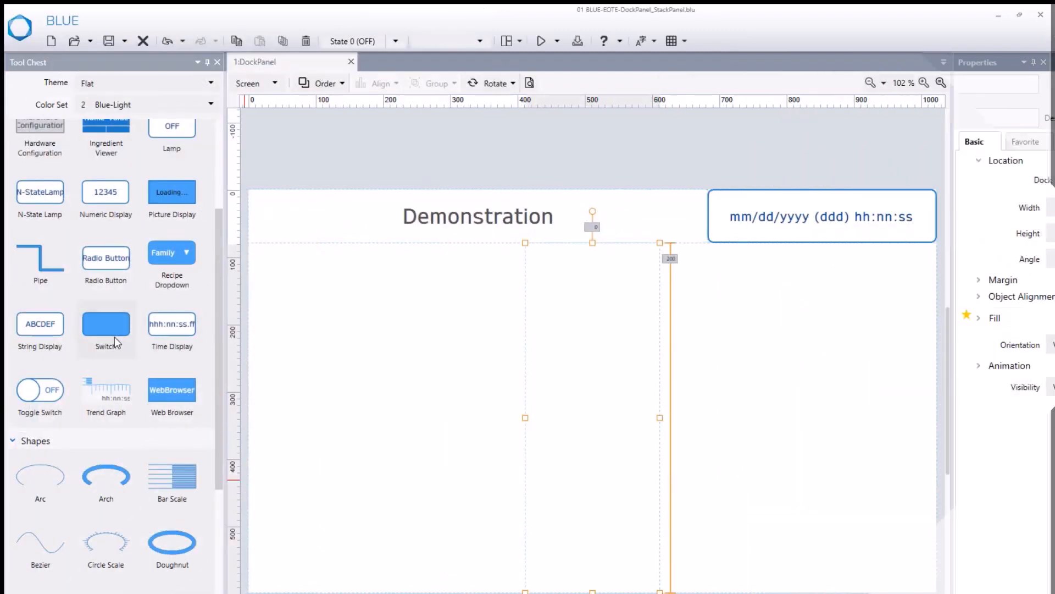
# Step: Add a Switch to the free area of the dock panel and set its width to 80
pyautogui.moveTo(104, 328); pyautogui.dragTo(395, 395)
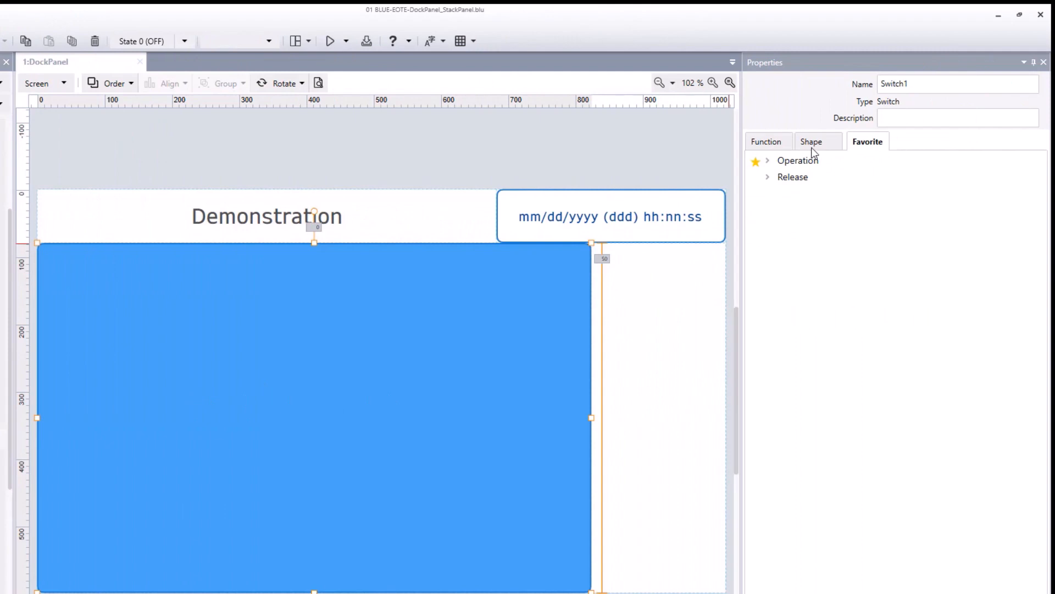
pyautogui.click(812, 143)
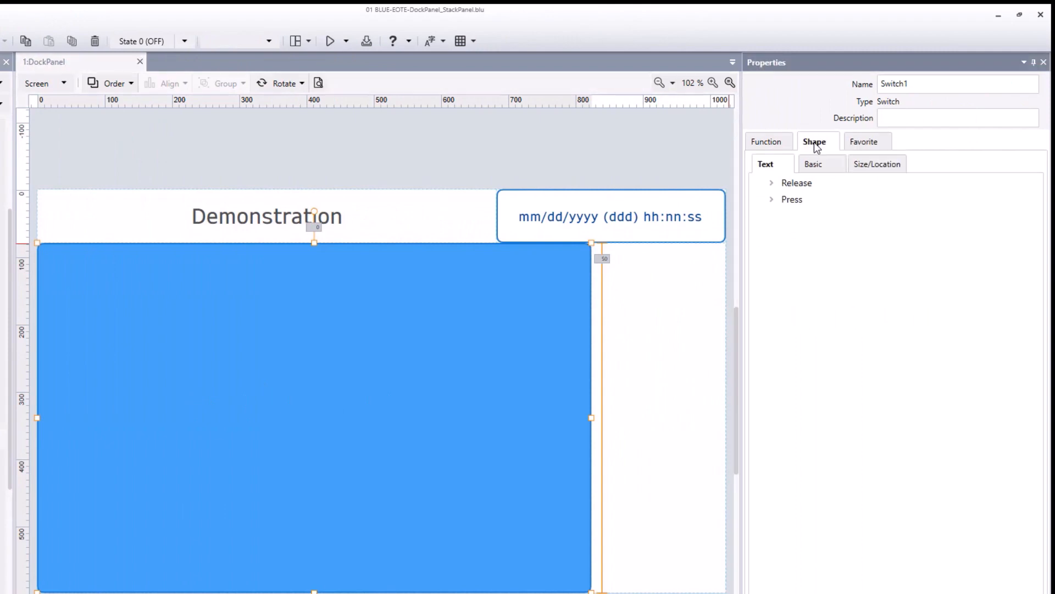
pyautogui.click(877, 164)
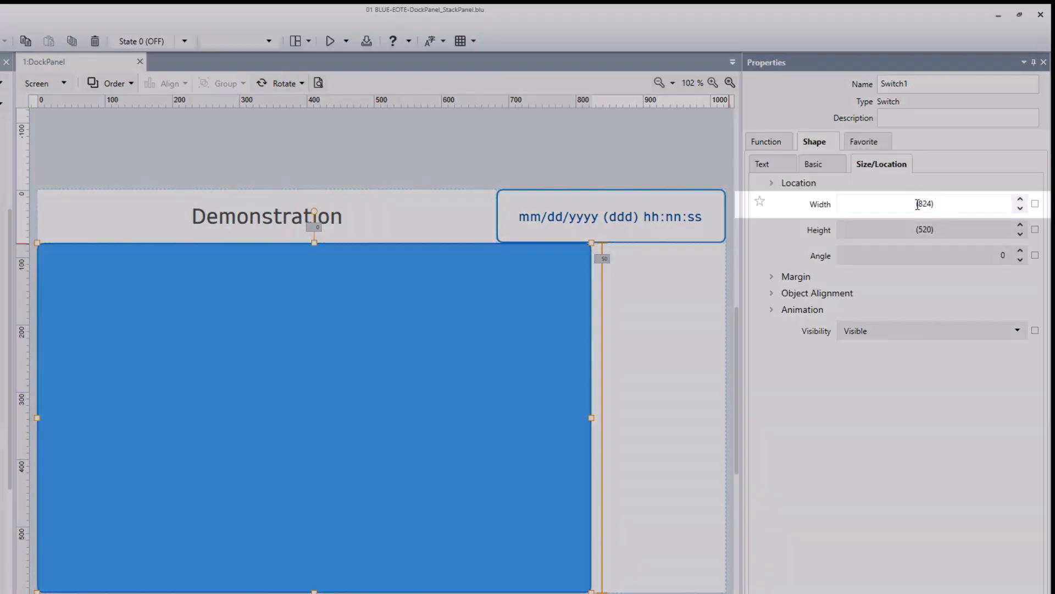
pyautogui.write('80')
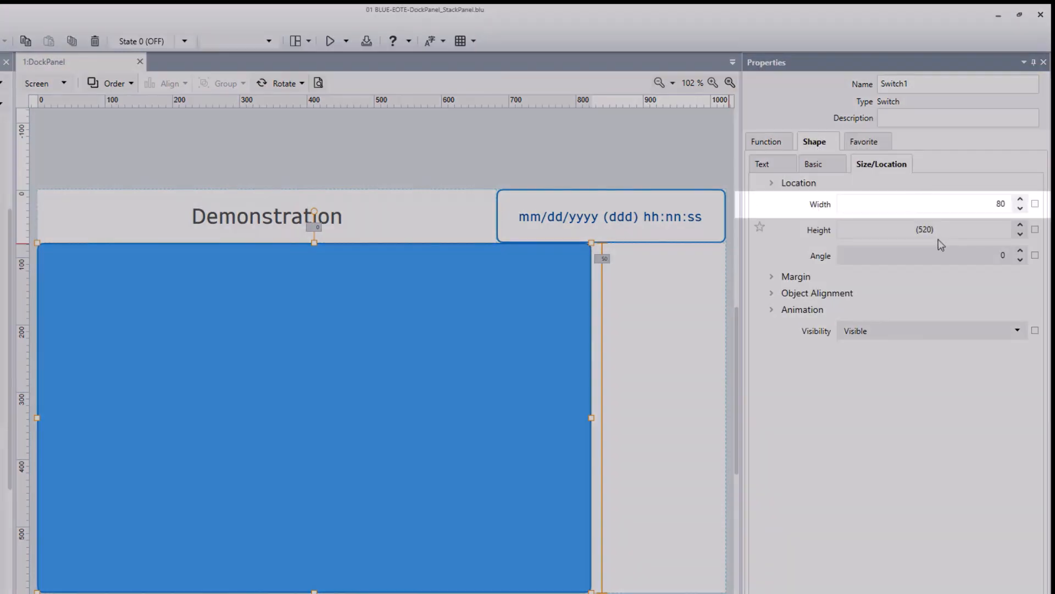
pyautogui.press('Return')
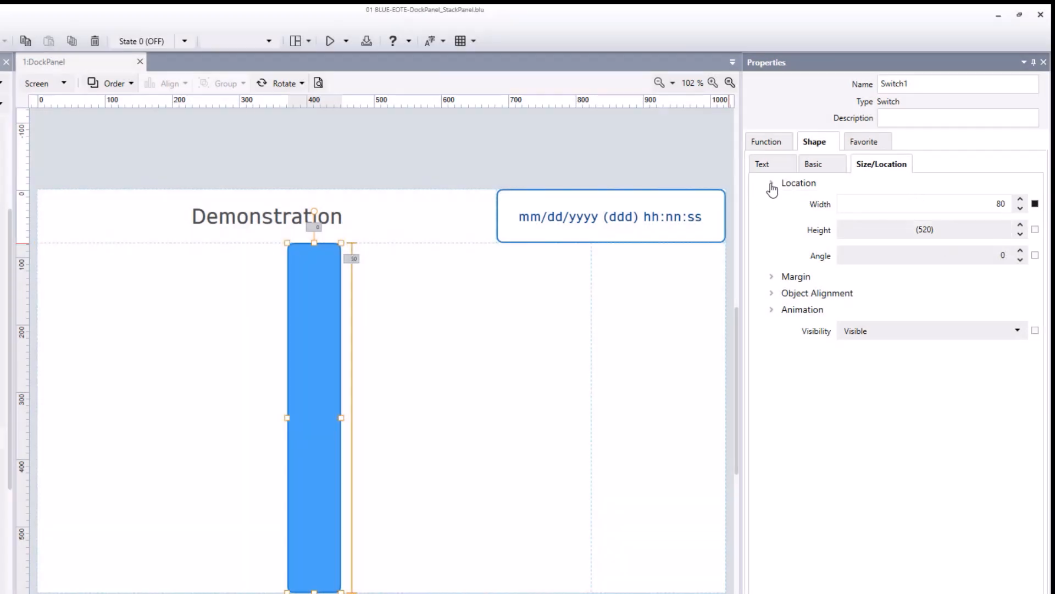
# Step: Set the switch's Dock location to Right and add a ContentDisplay object to the remaining dock panel area
pyautogui.click(772, 184)
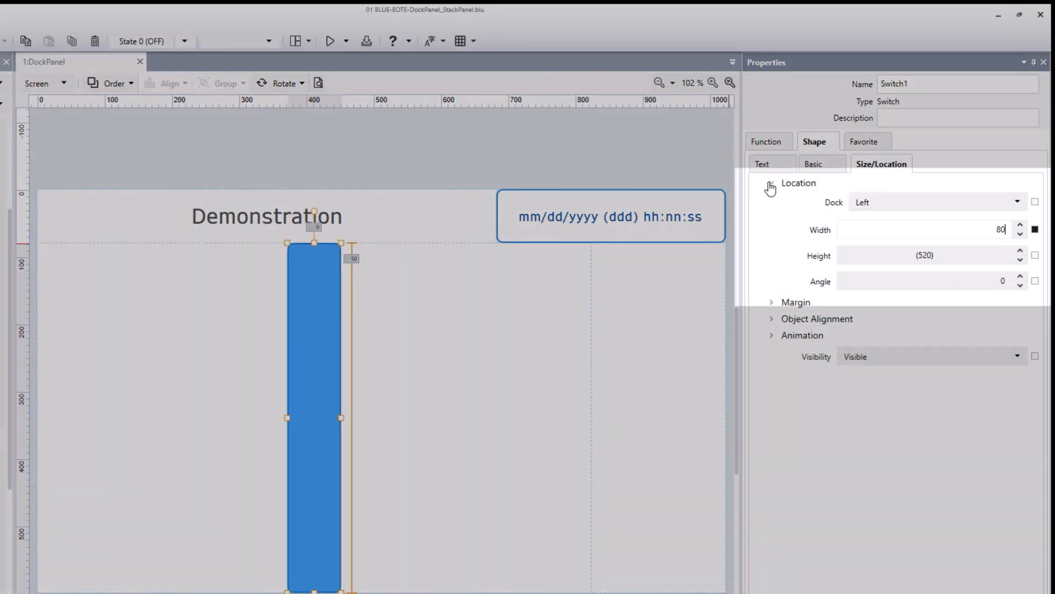
pyautogui.click(896, 203)
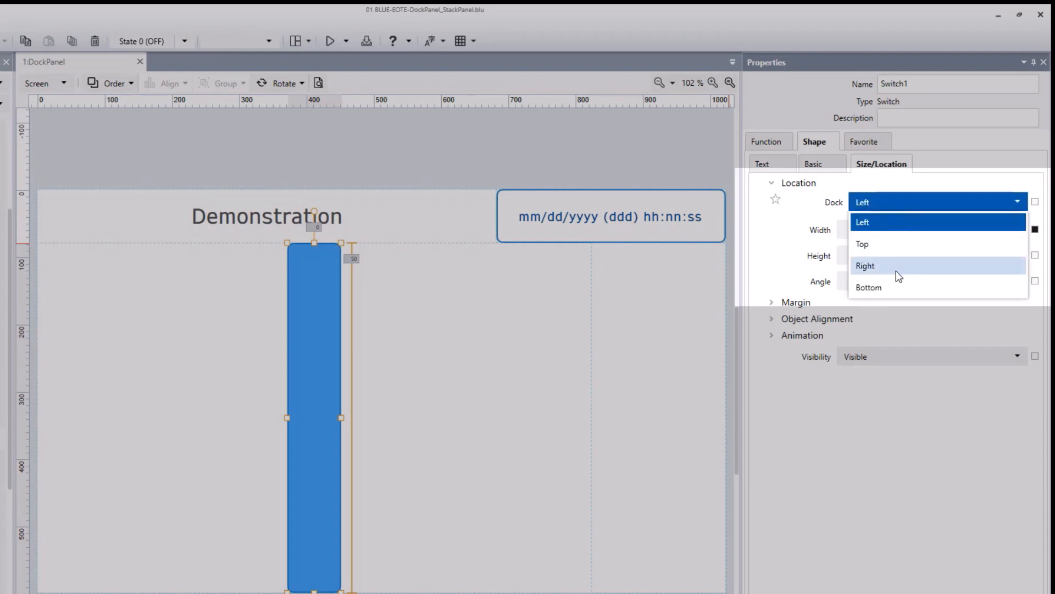
pyautogui.click(896, 270)
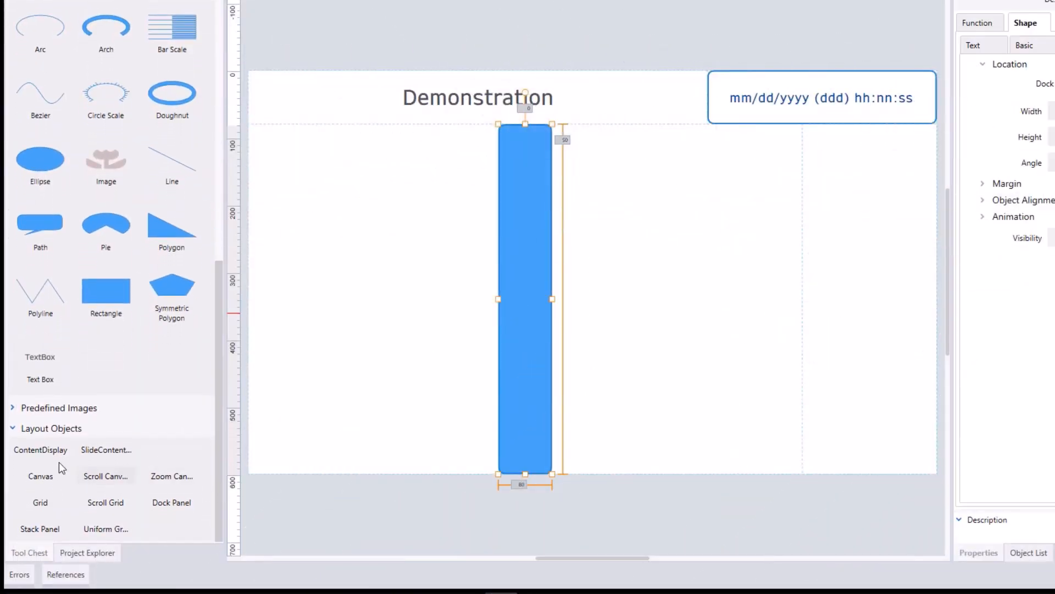
pyautogui.moveTo(29, 452); pyautogui.dragTo(370, 301)
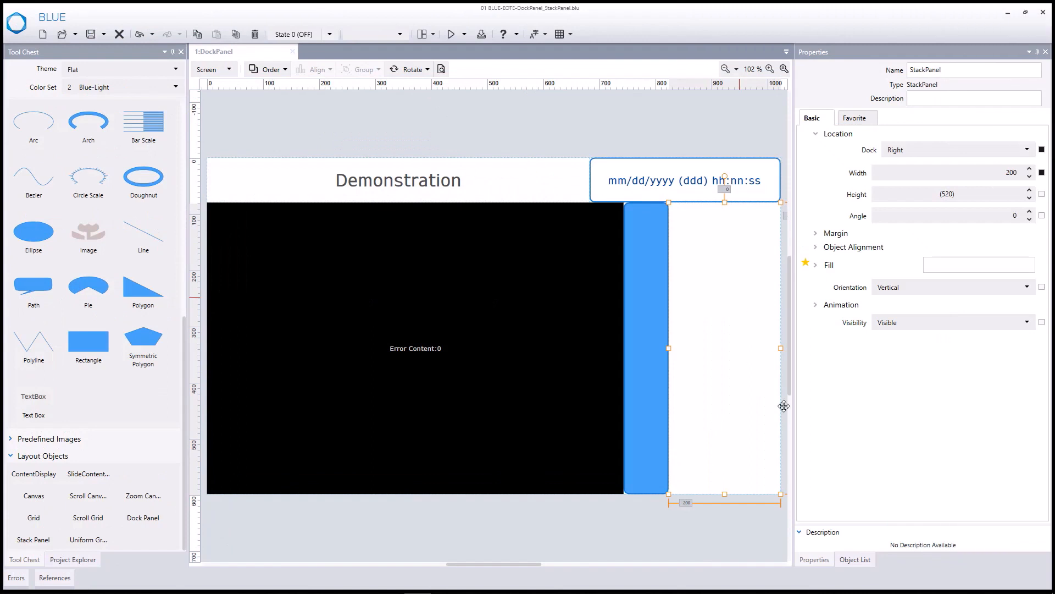
# Step: Try swapping the order of Switch1 and StackPanel in the object hierarchy, and put Switch1 back after StackPanel
pyautogui.click(854, 559)
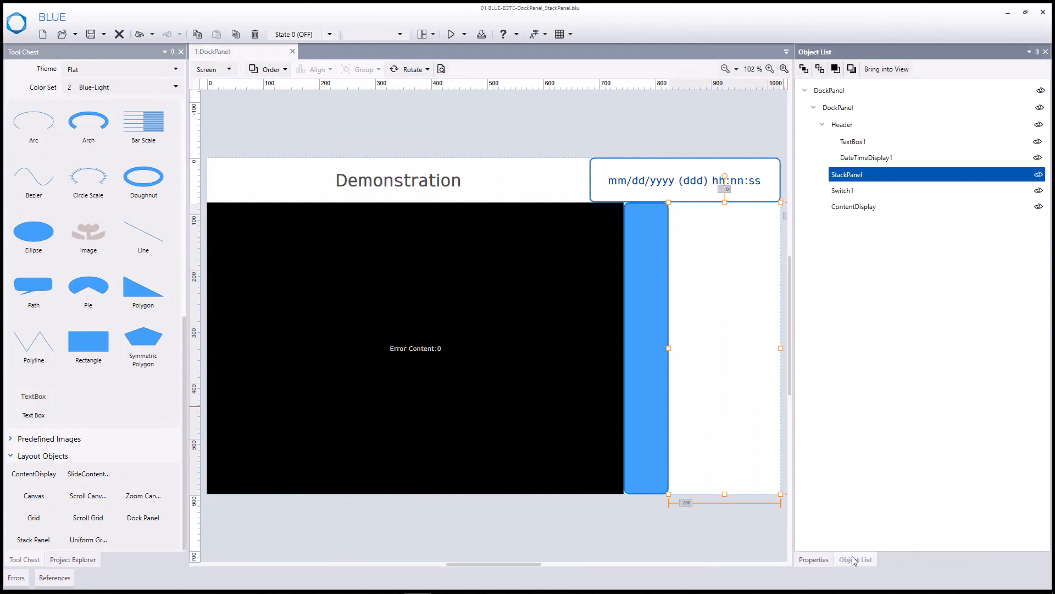
pyautogui.click(649, 220)
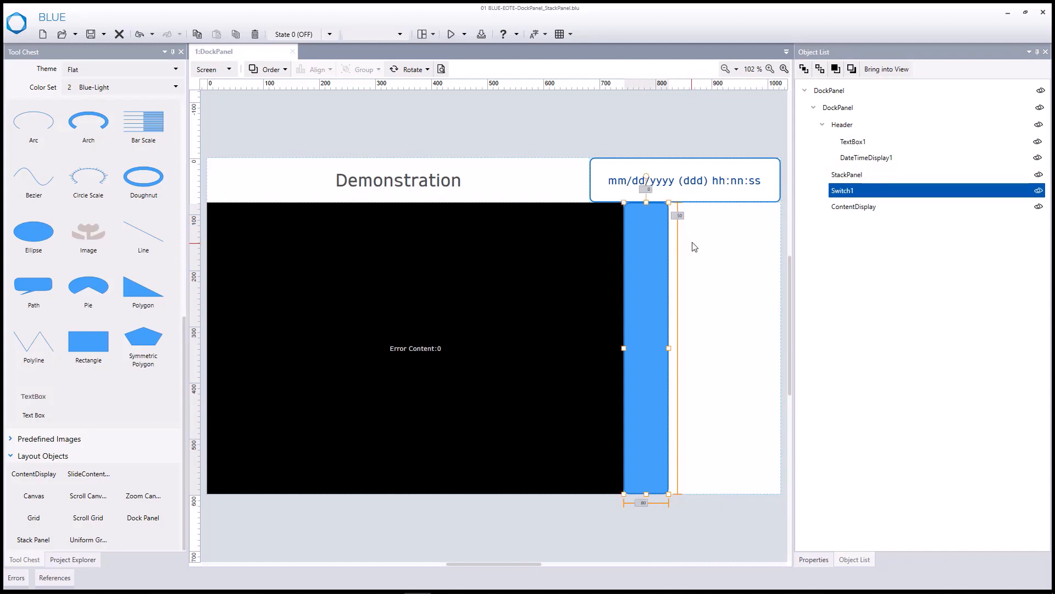
pyautogui.click(851, 71)
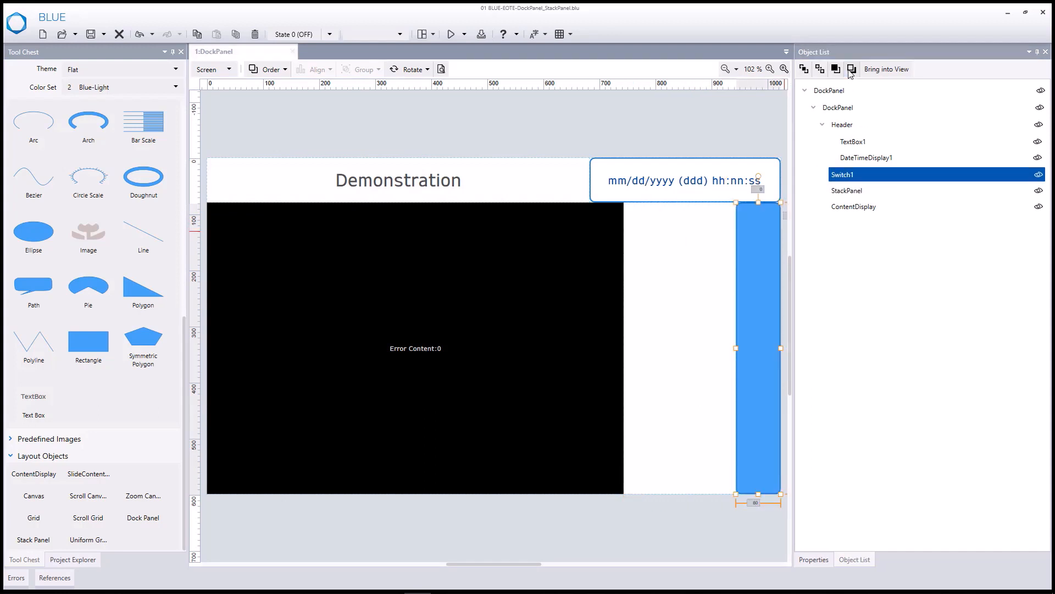
pyautogui.click(836, 70)
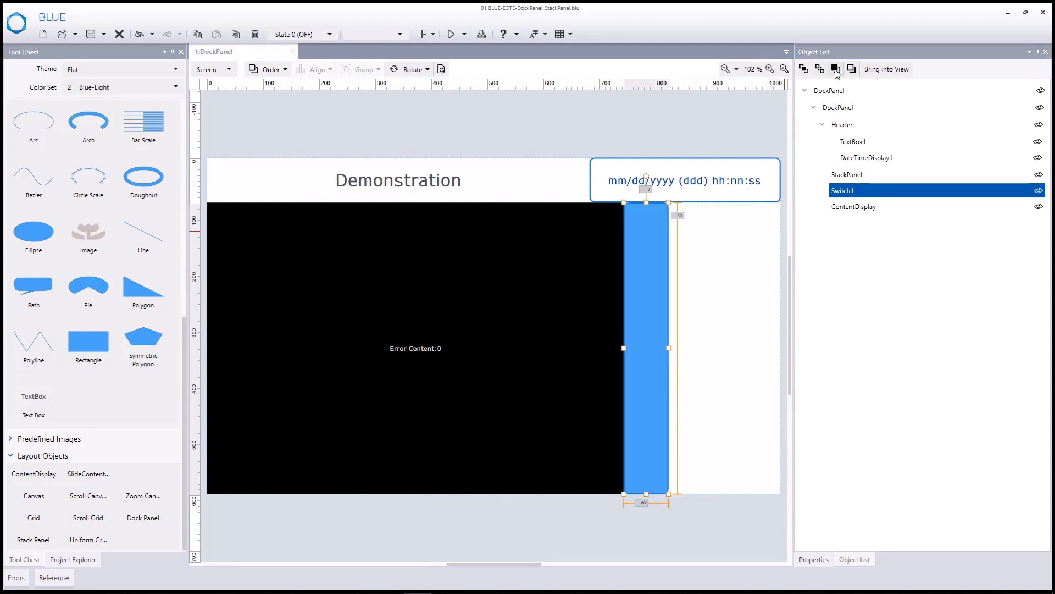
pyautogui.click(837, 71)
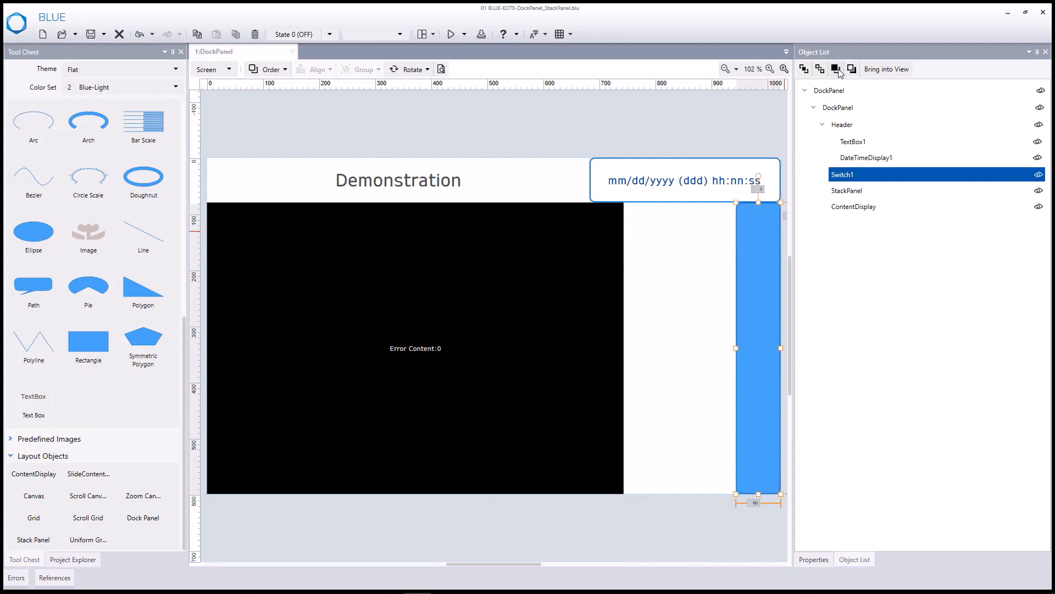
pyautogui.click(836, 70)
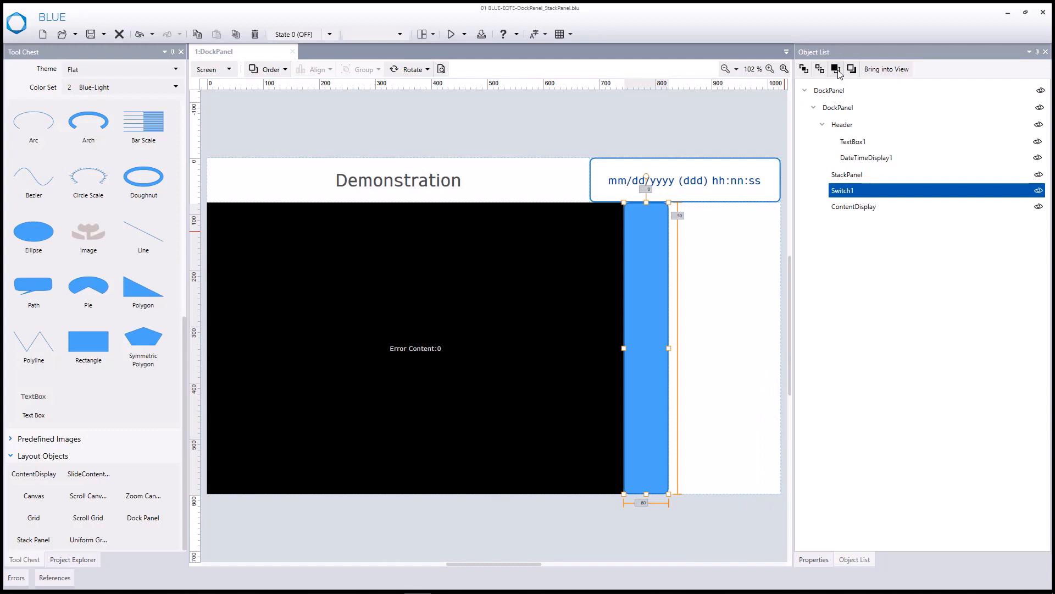
# Step: Set the ContentDisplay object's Content ID to 100
pyautogui.click(437, 264)
pyautogui.click(811, 559)
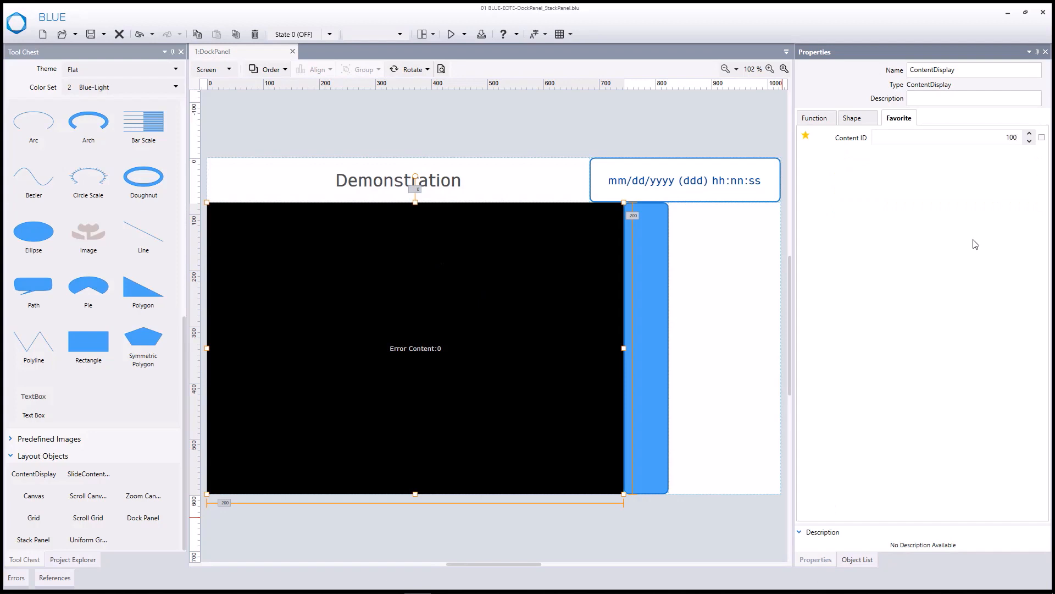
pyautogui.press('Return')
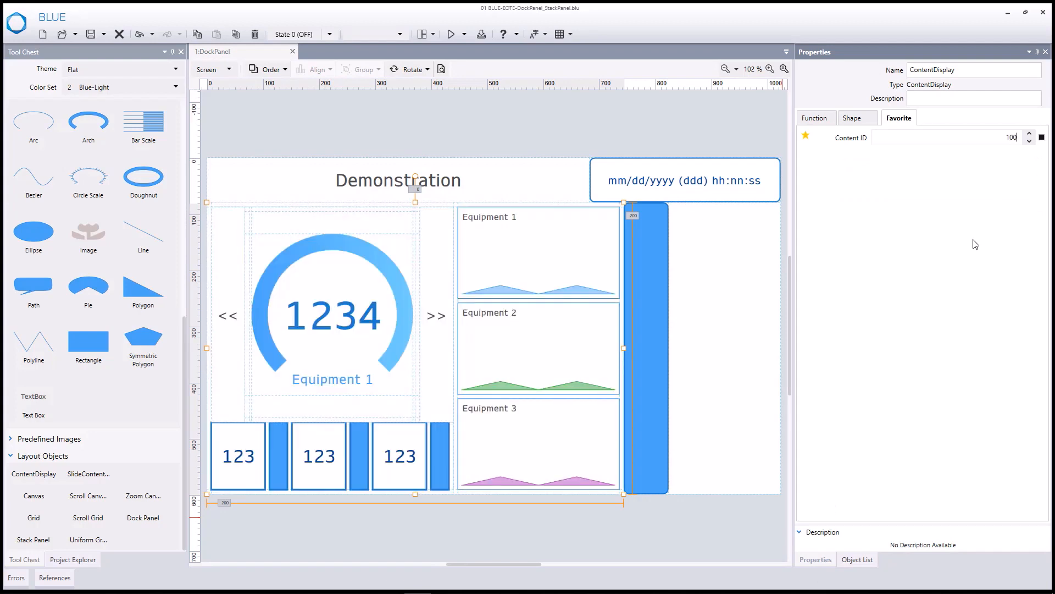
# Step: Add a Text Box to the stack panel with the text "StackPanel" and font size 24
pyautogui.click(31, 407)
pyautogui.moveTo(29, 407); pyautogui.dragTo(657, 358)
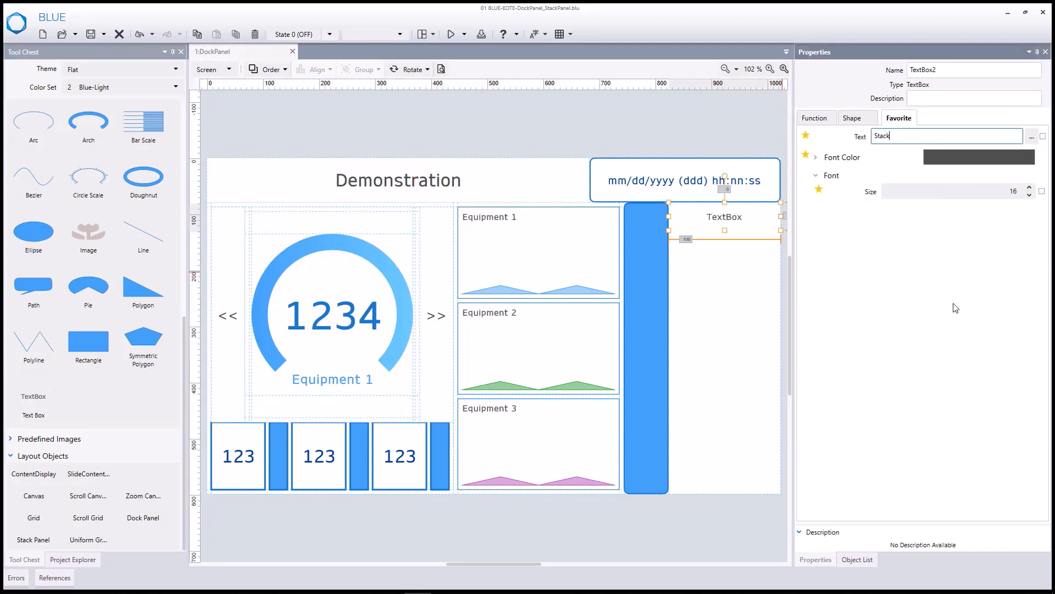
pyautogui.click(988, 308)
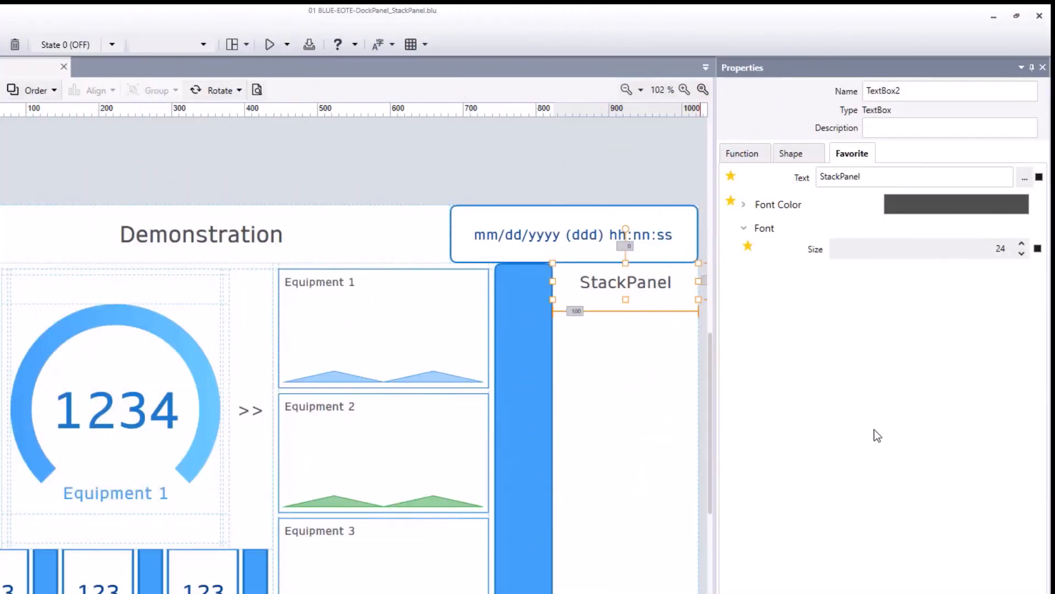
# Step: Configure Switch1's touch operation as Word type, XOR, with source 2 and destination StackPanel.Visibility
pyautogui.click(531, 447)
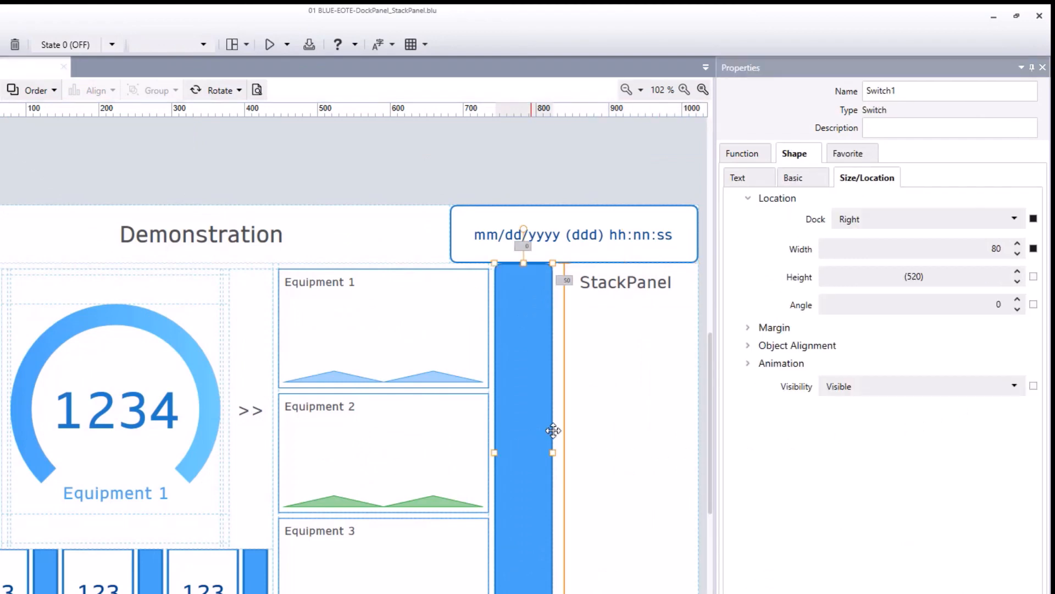
pyautogui.click(743, 154)
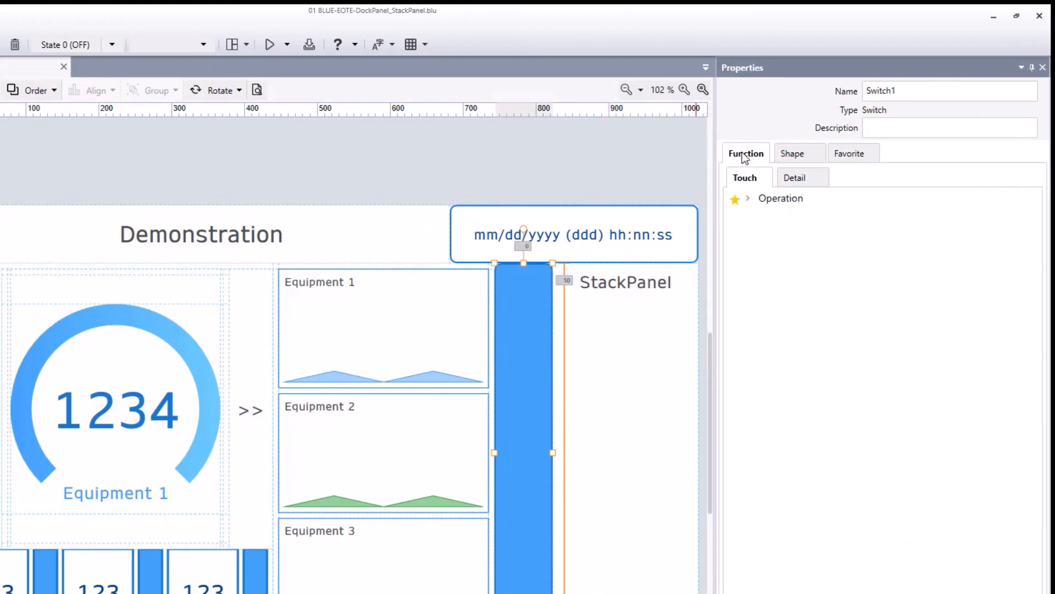
pyautogui.click(748, 201)
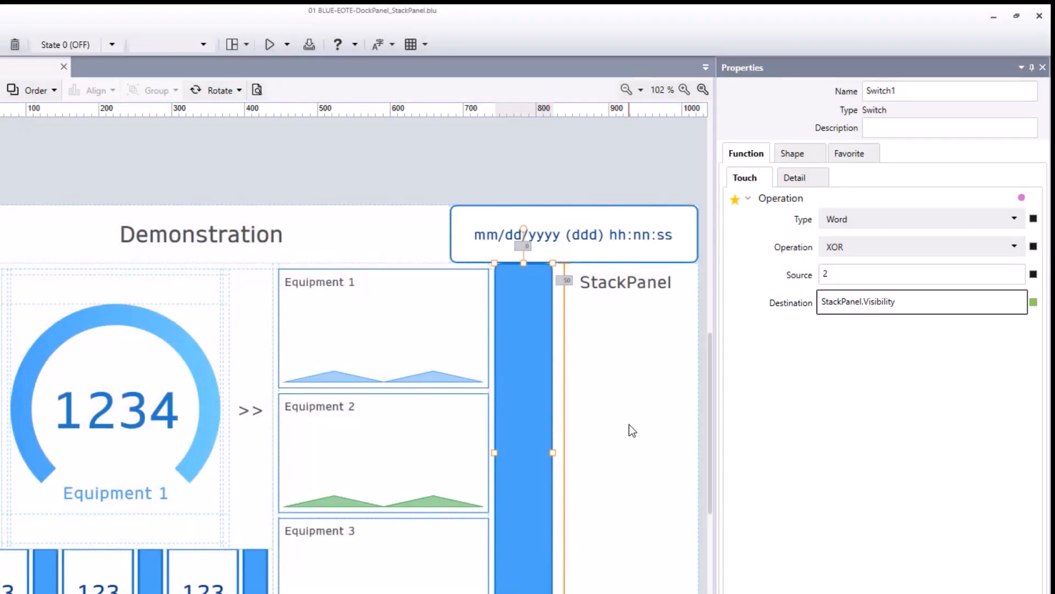
# Step: Set the stack panel's Visibility to Collapsed
pyautogui.click(629, 424)
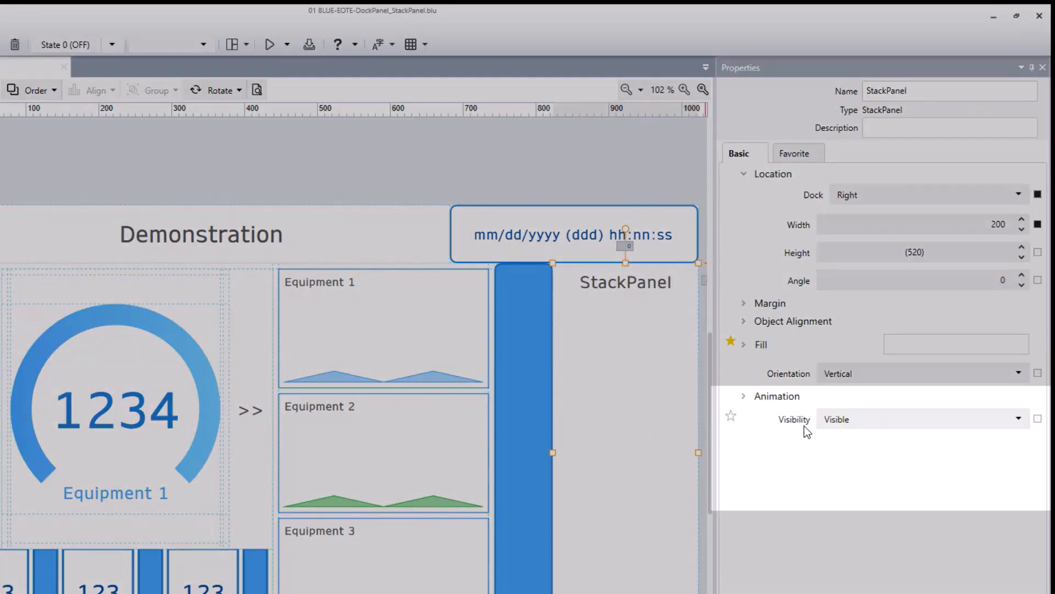
pyautogui.click(944, 420)
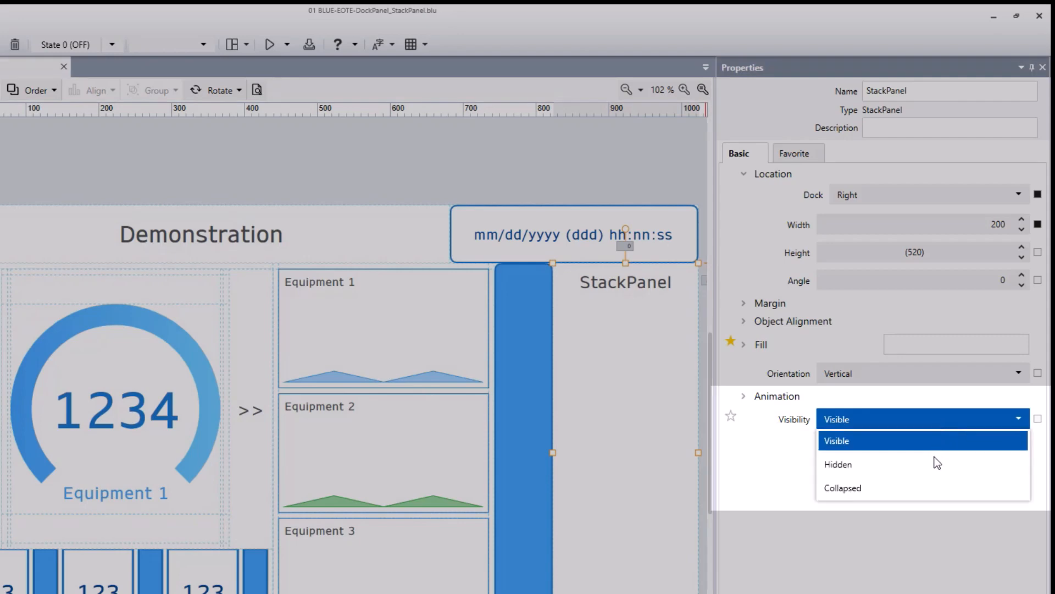
pyautogui.click(924, 487)
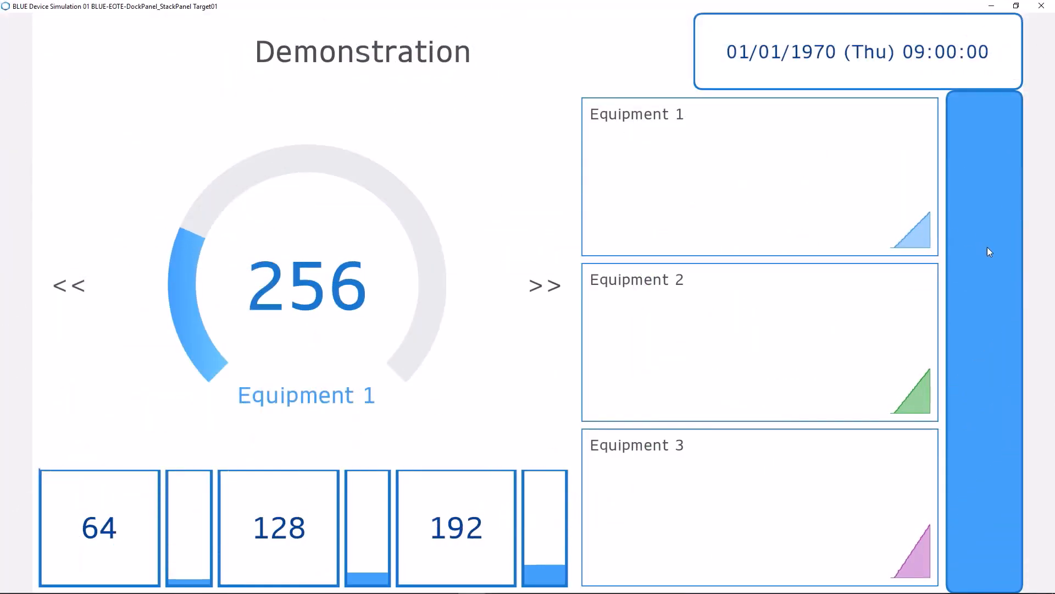
# Step: Test the blue switch in the device simulation by toggling the stack panel open and closed several times, ending with it open
pyautogui.click(989, 252)
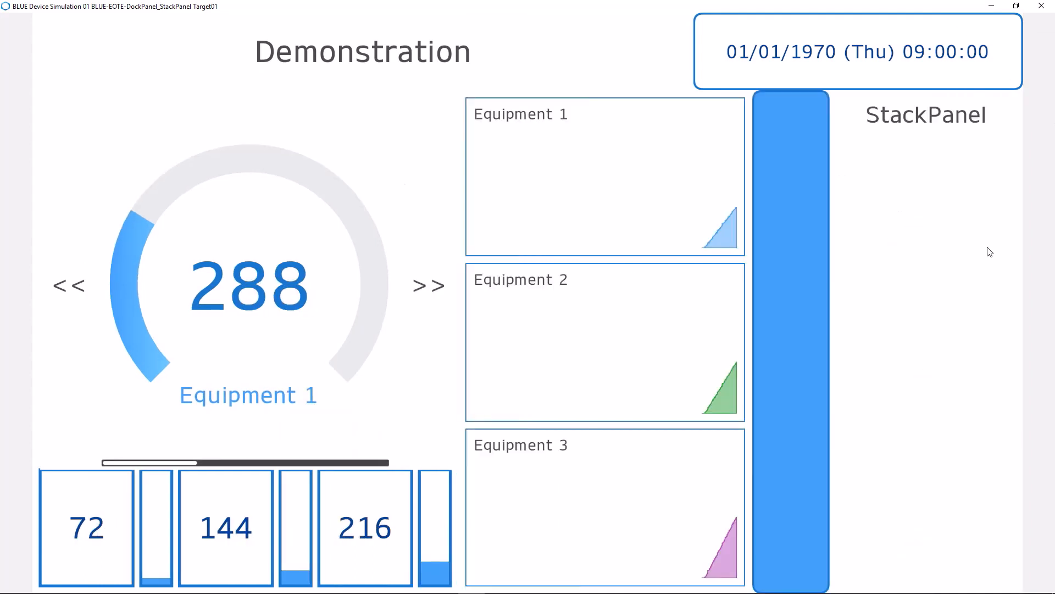
pyautogui.click(815, 249)
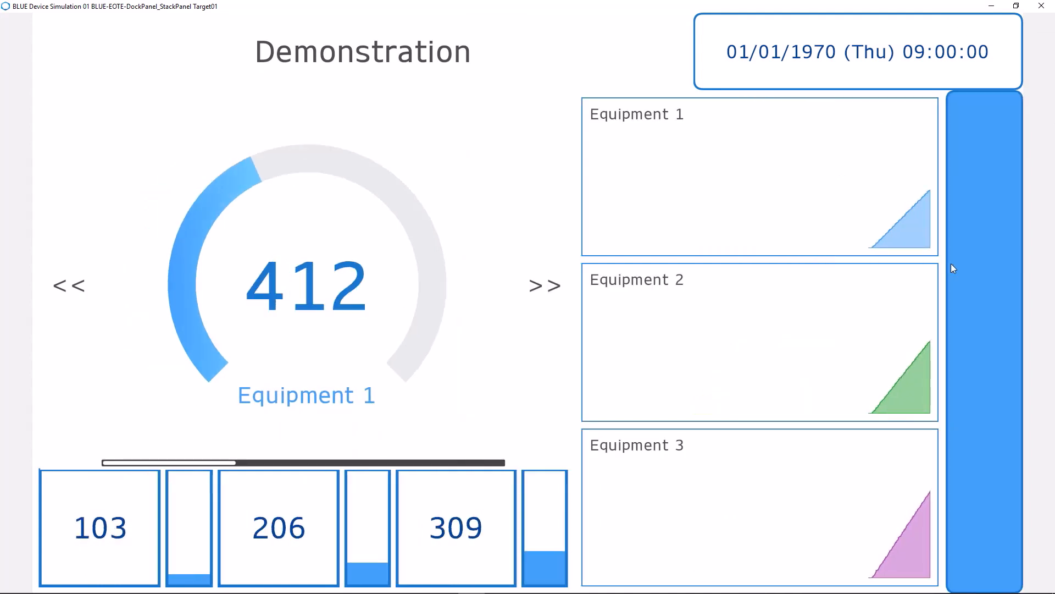
pyautogui.click(970, 268)
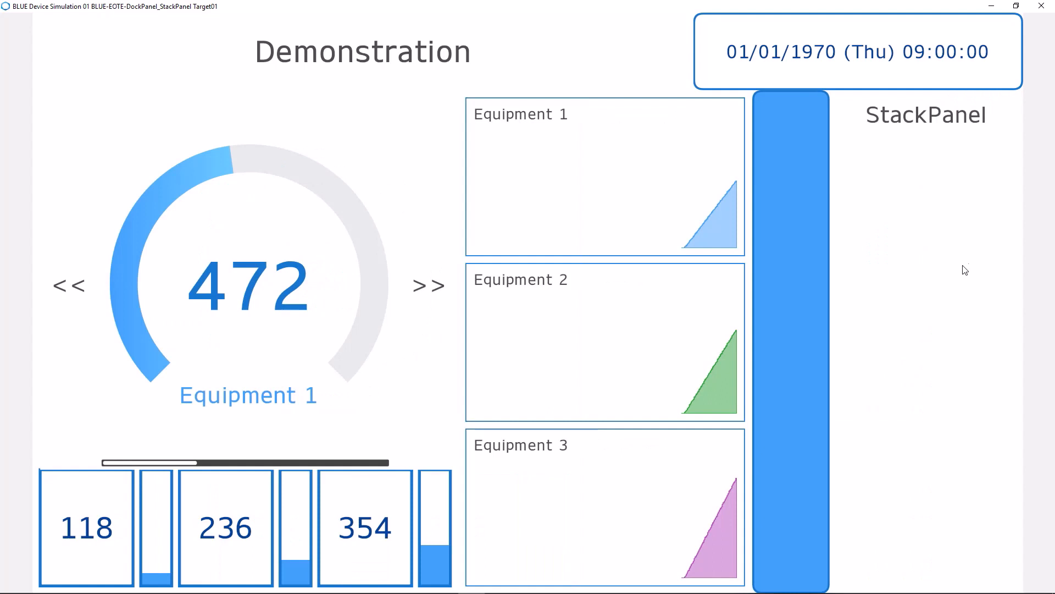
pyautogui.click(800, 257)
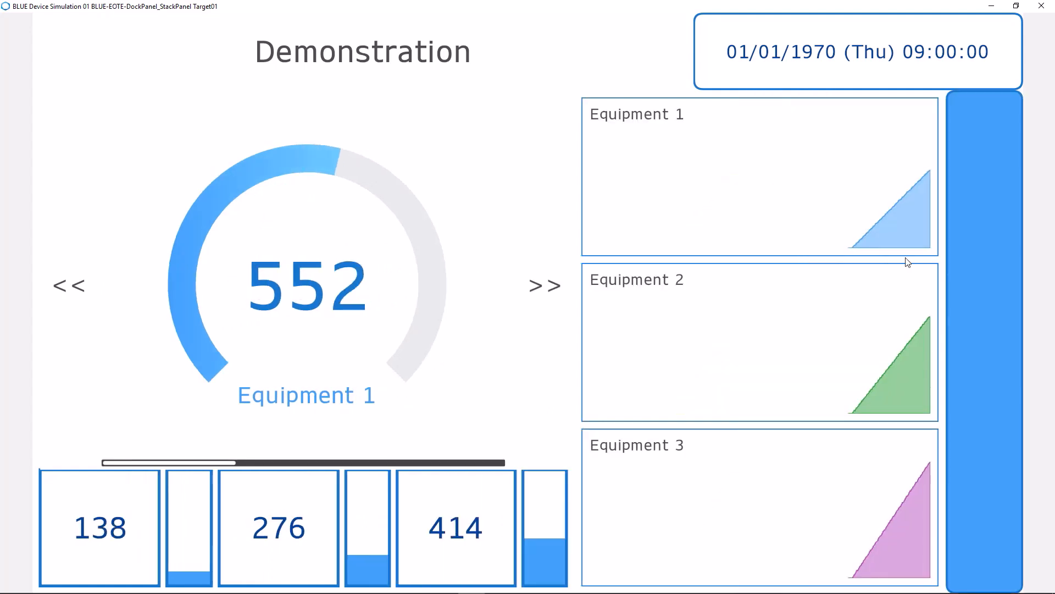
pyautogui.click(971, 256)
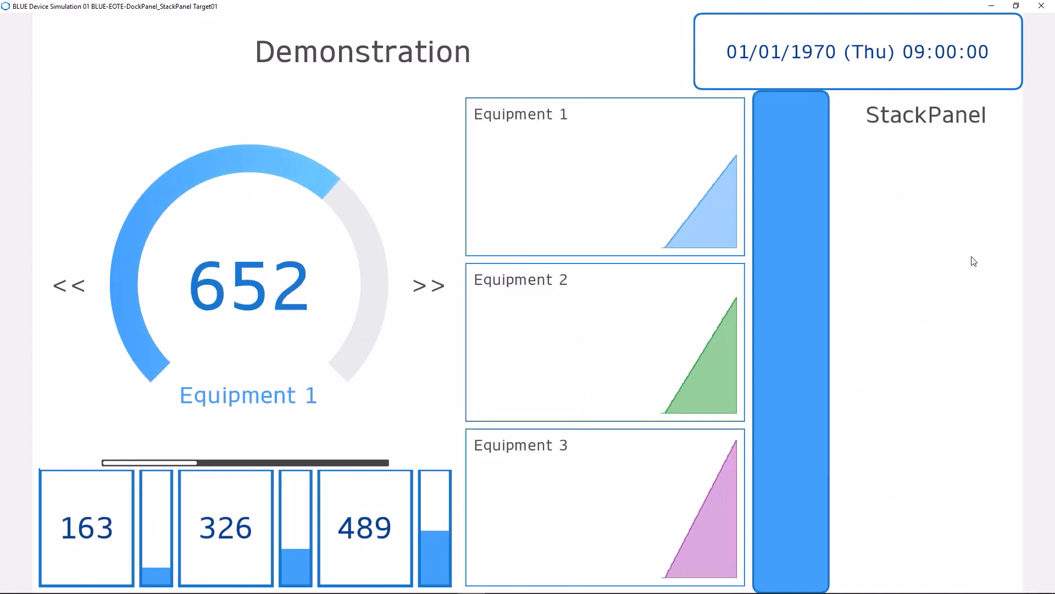